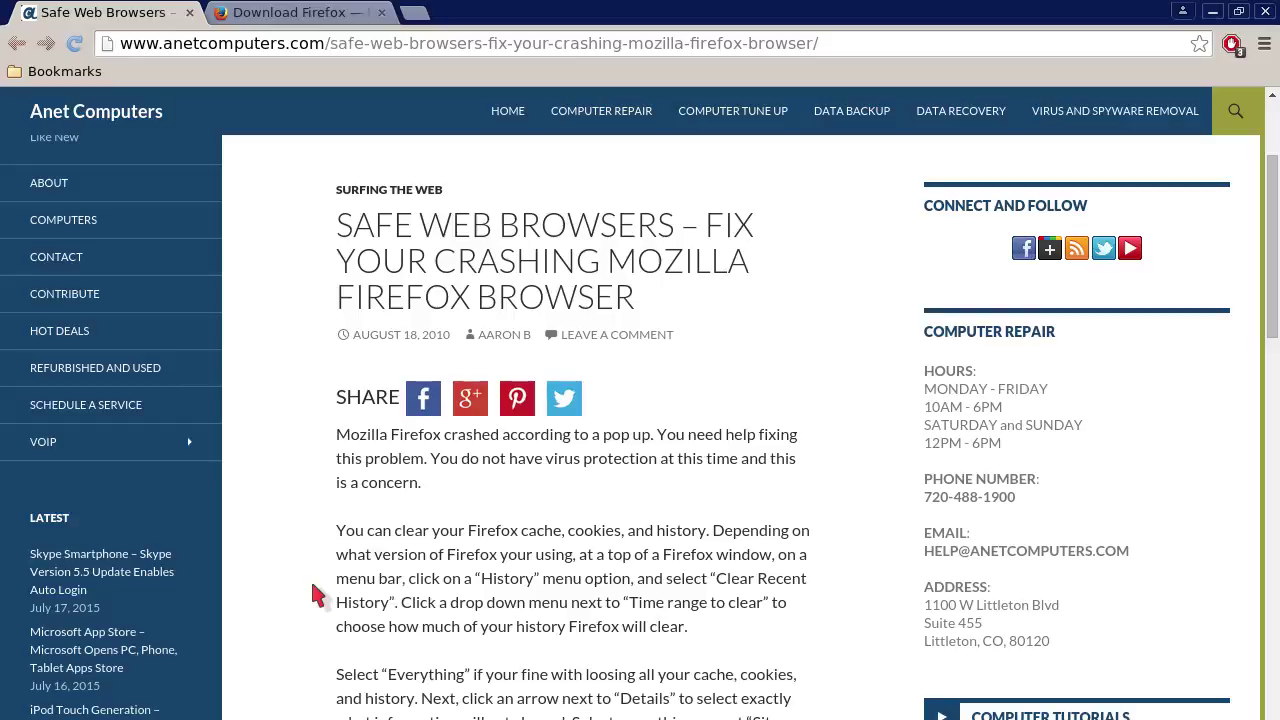
Scroll through the Chrome article's Firefox history-clearing steps, past Clear Now, to the tags list.
scroll(318, 595, "down", 1)
scroll(318, 595, "down", 1)
scroll(318, 595, "down", 1)
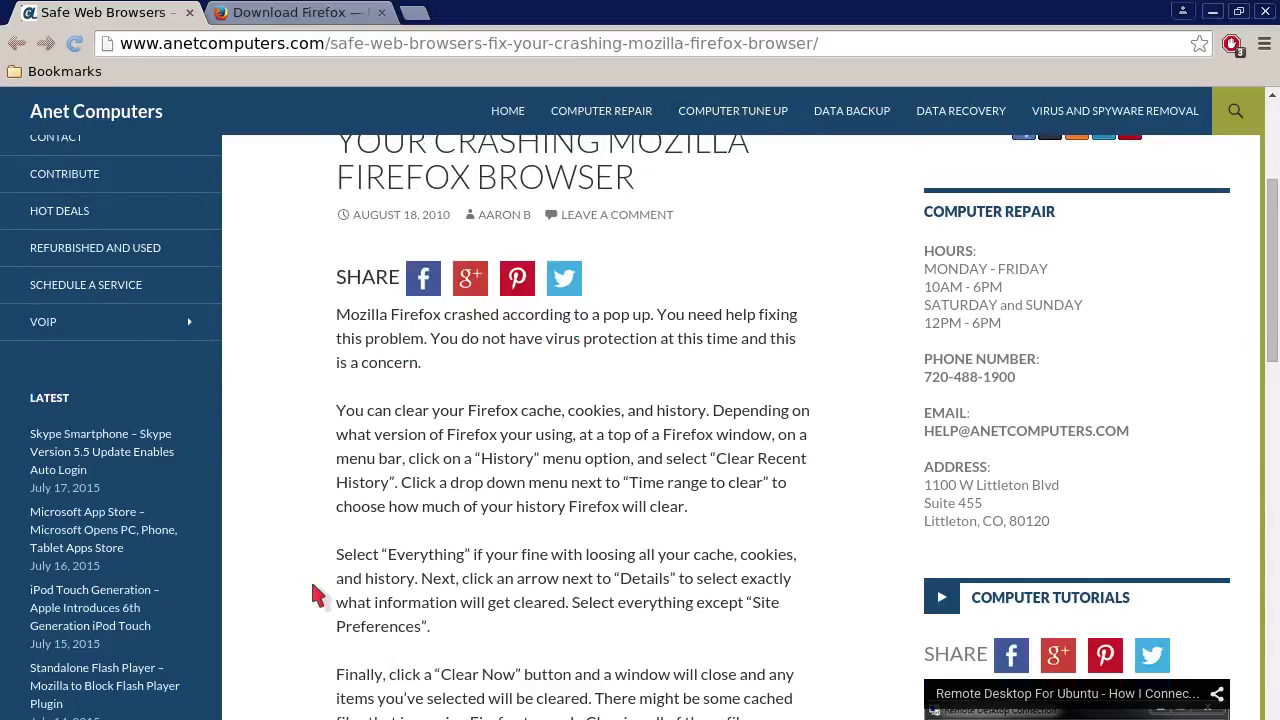
scroll(318, 595, "down", 1)
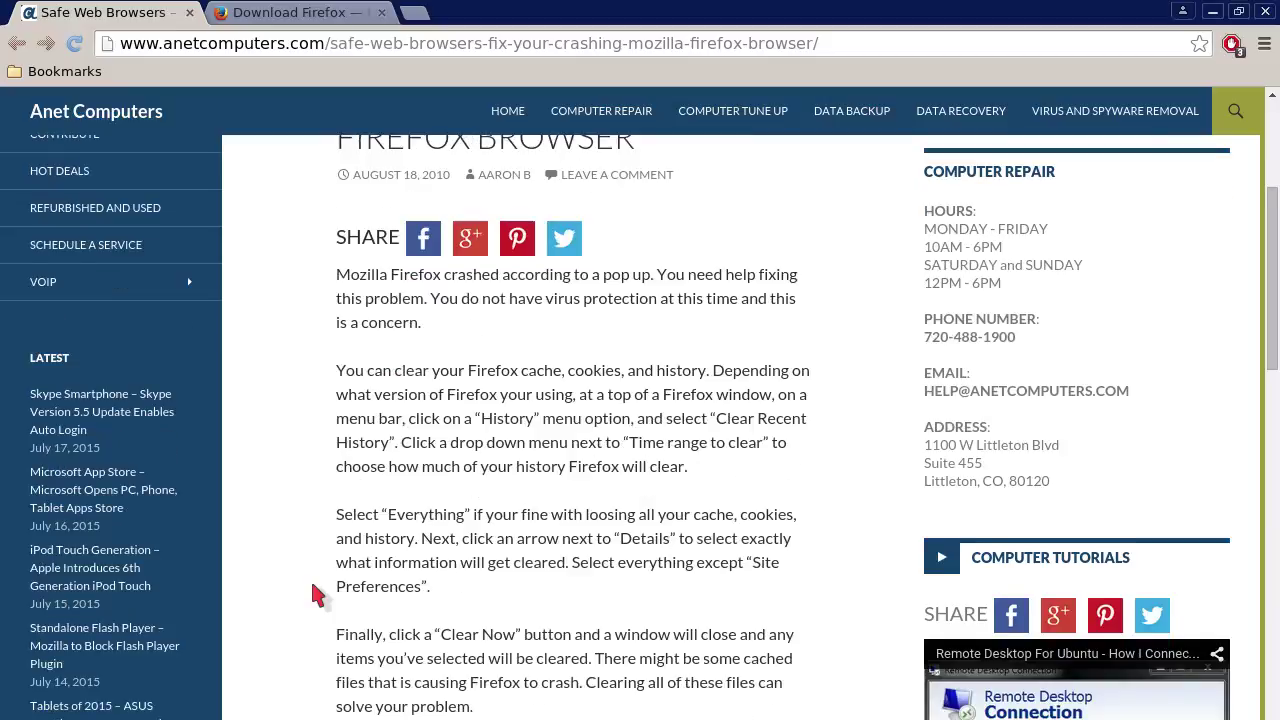
scroll(318, 595, "down", 1)
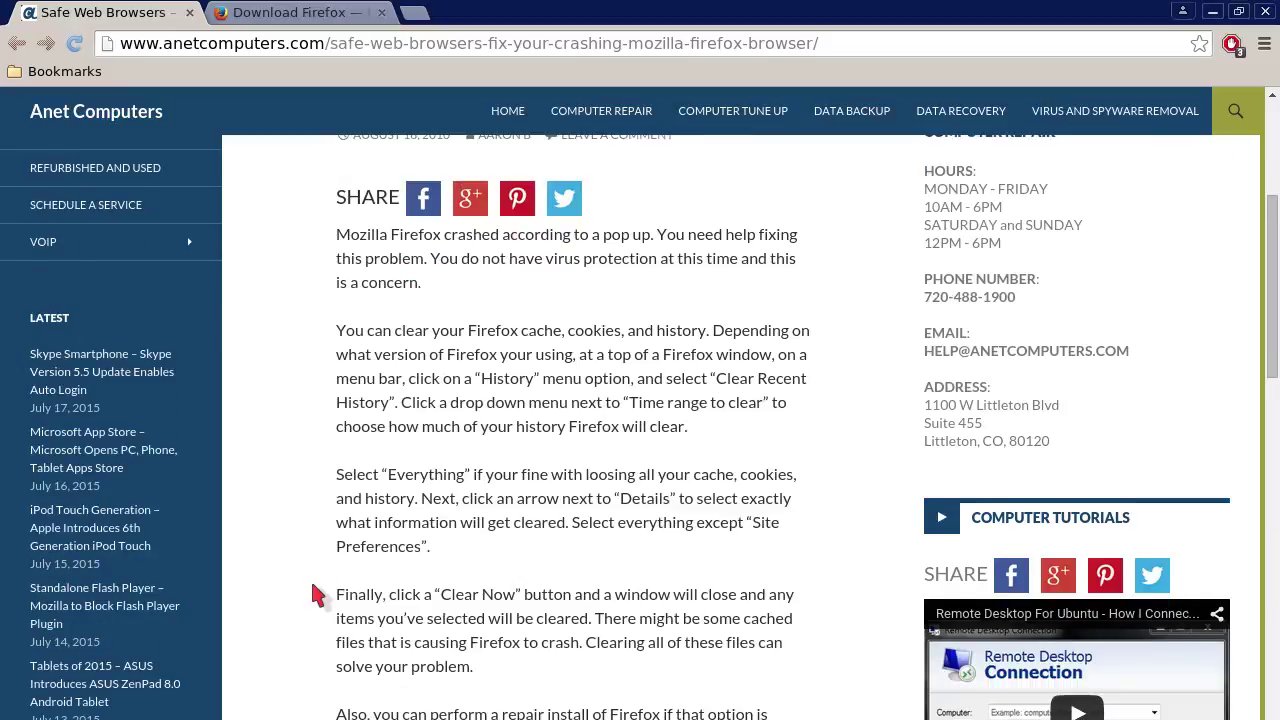
scroll(318, 595, "down", 1)
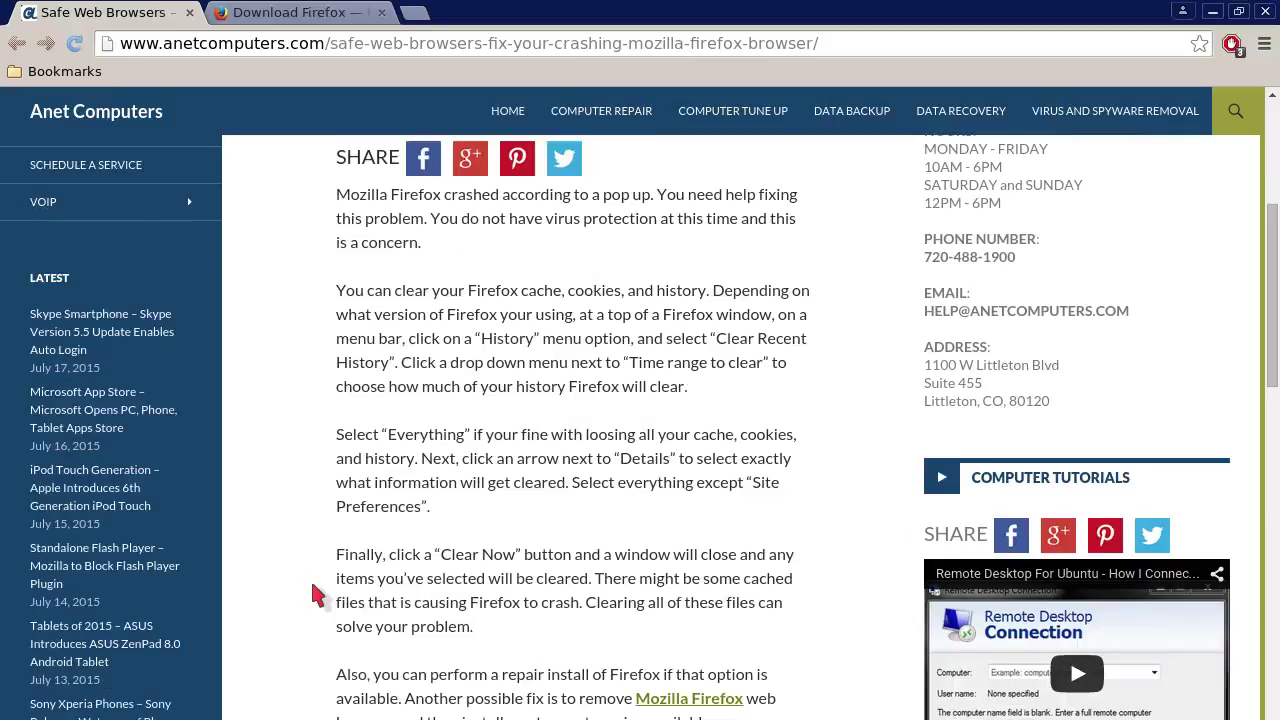
scroll(318, 595, "down", 1)
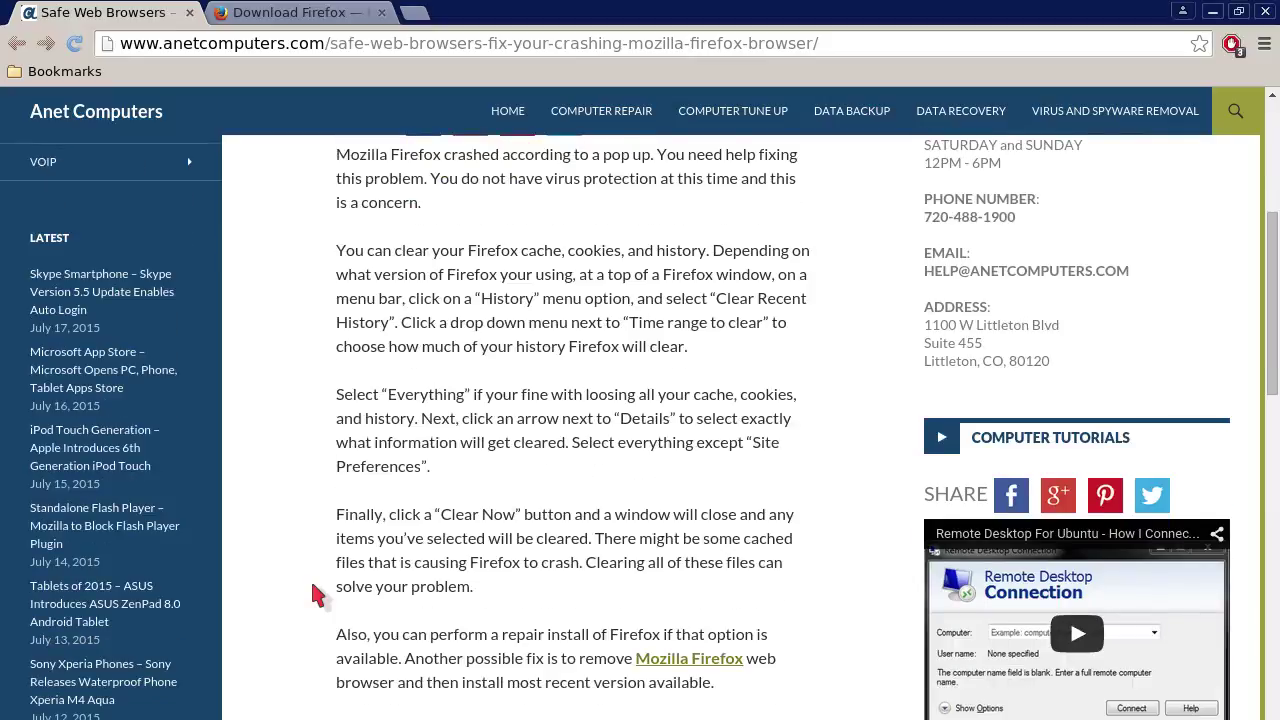
scroll(318, 595, "down", 1)
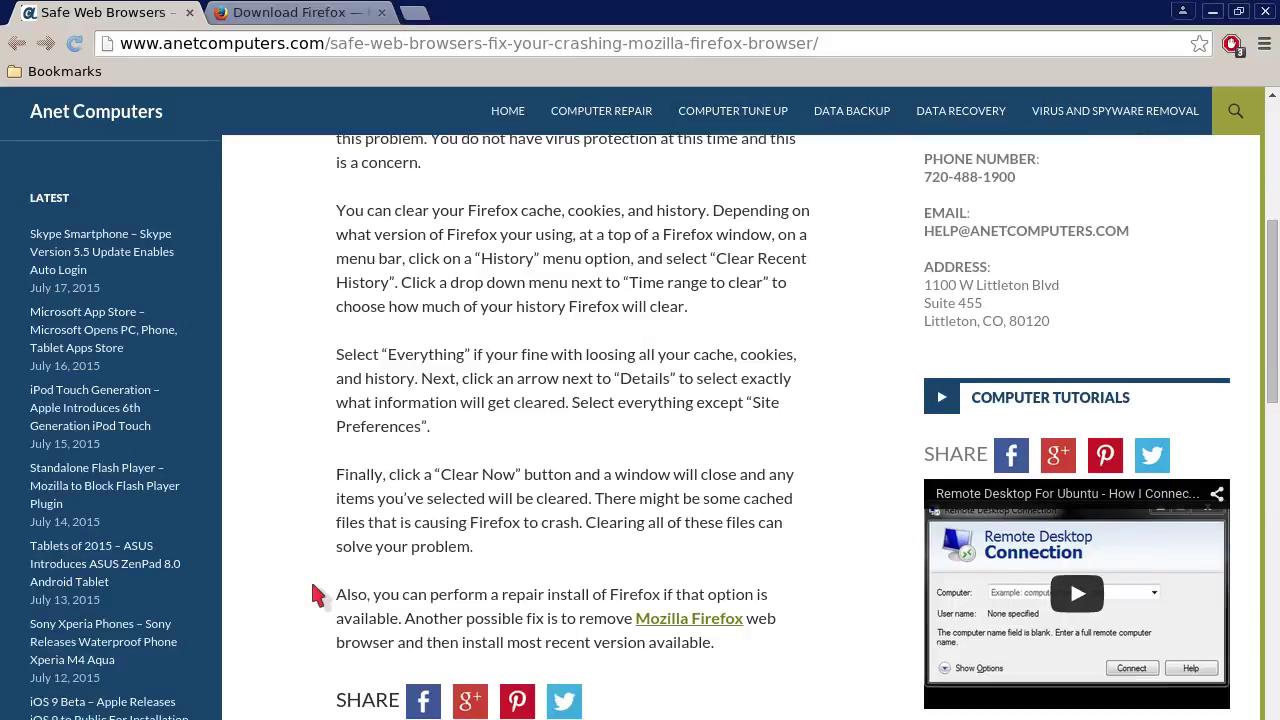
scroll(318, 595, "down", 1)
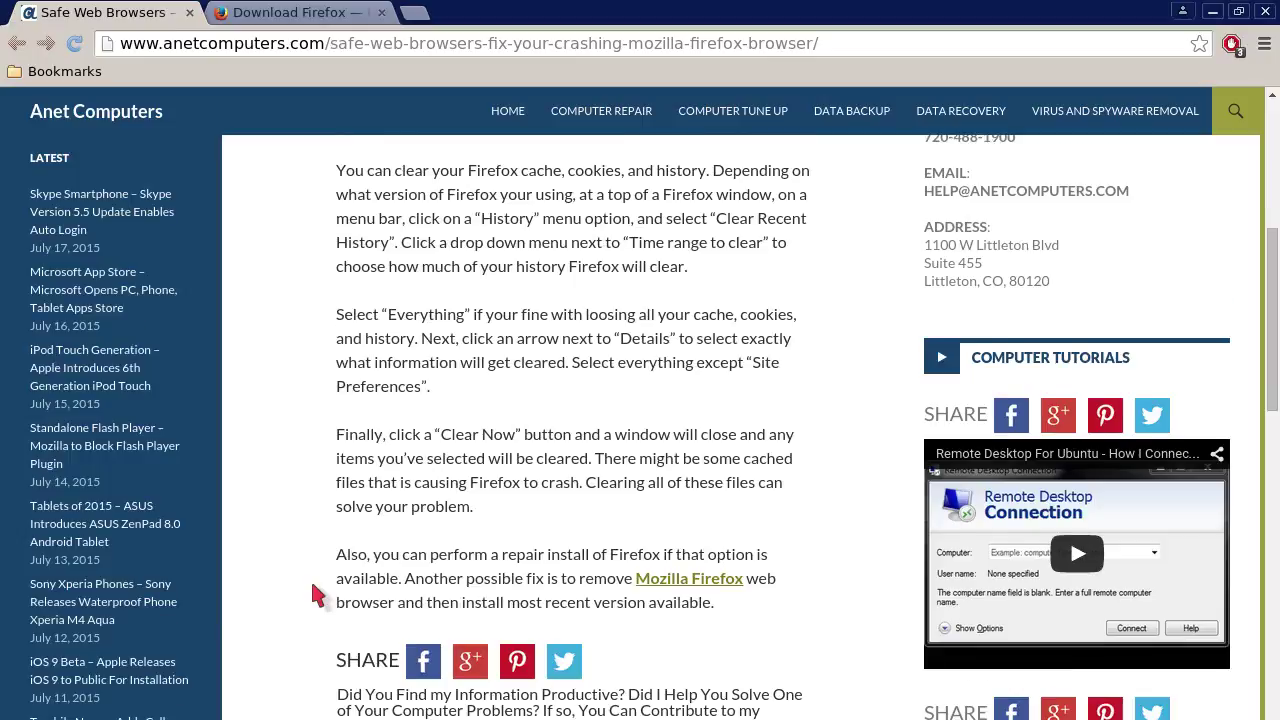
scroll(318, 595, "down", 1)
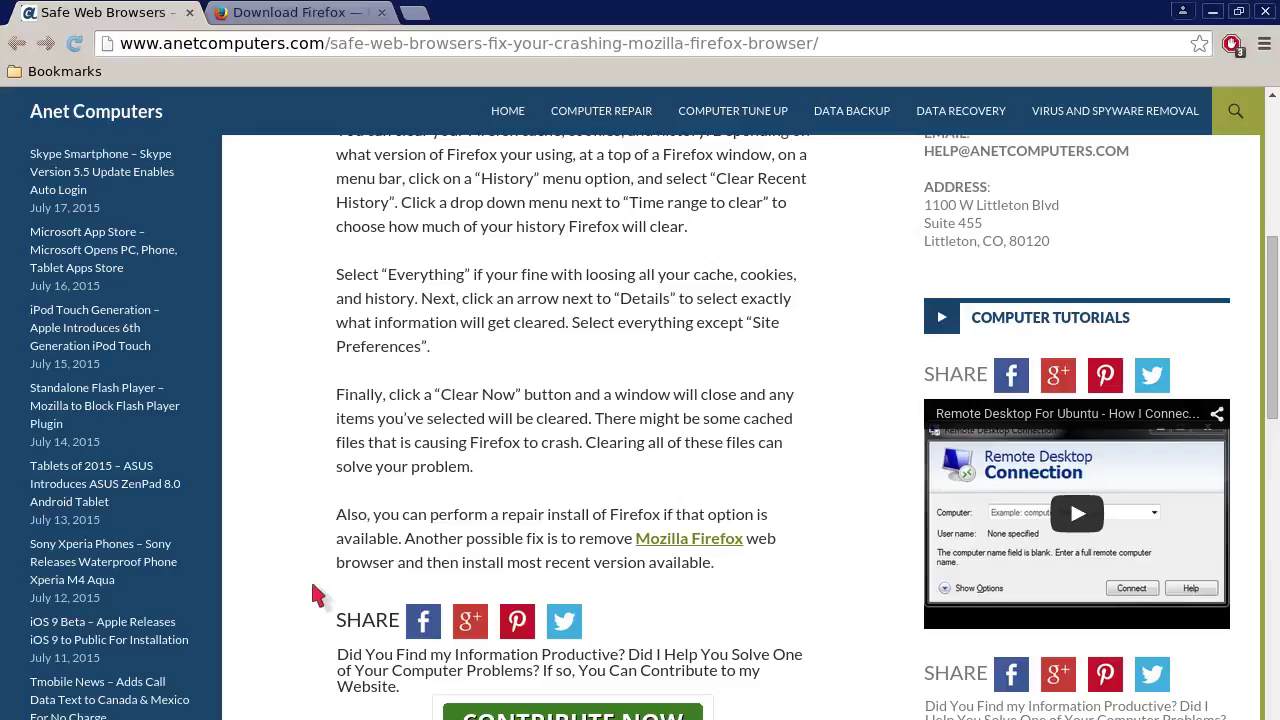
scroll(318, 595, "down", 2)
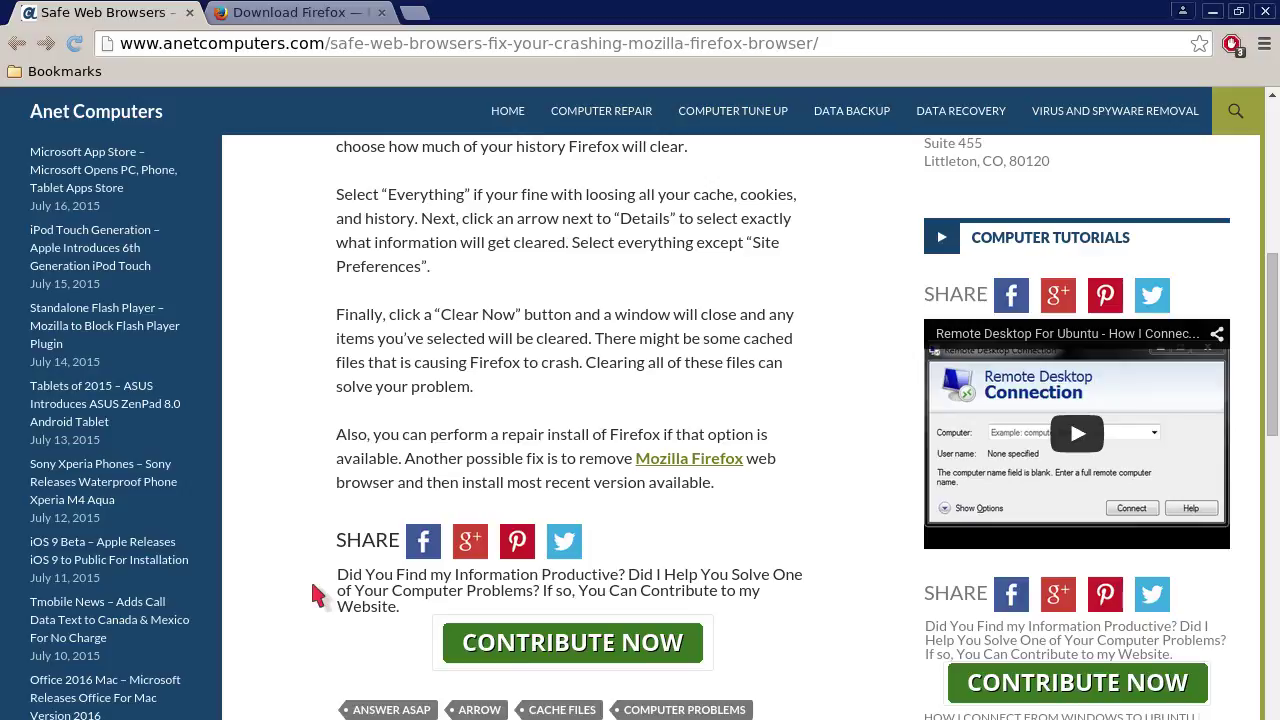
scroll(318, 595, "down", 1)
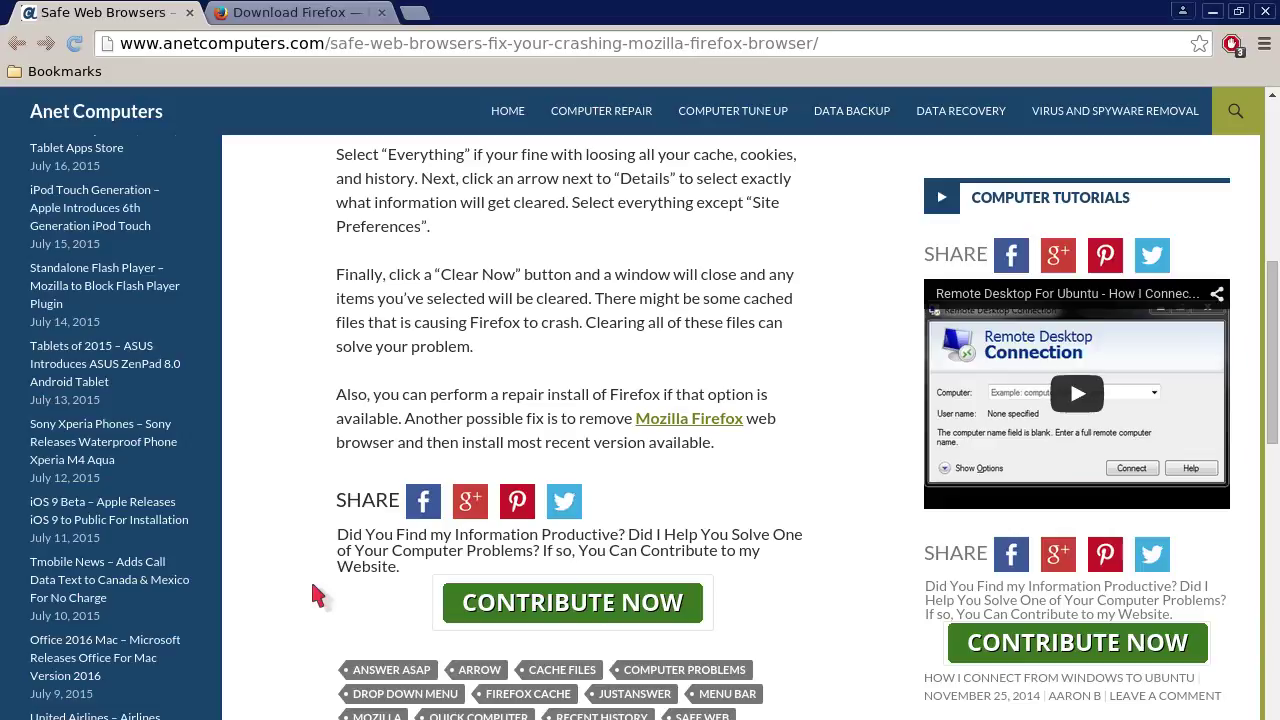
scroll(318, 595, "down", 1)
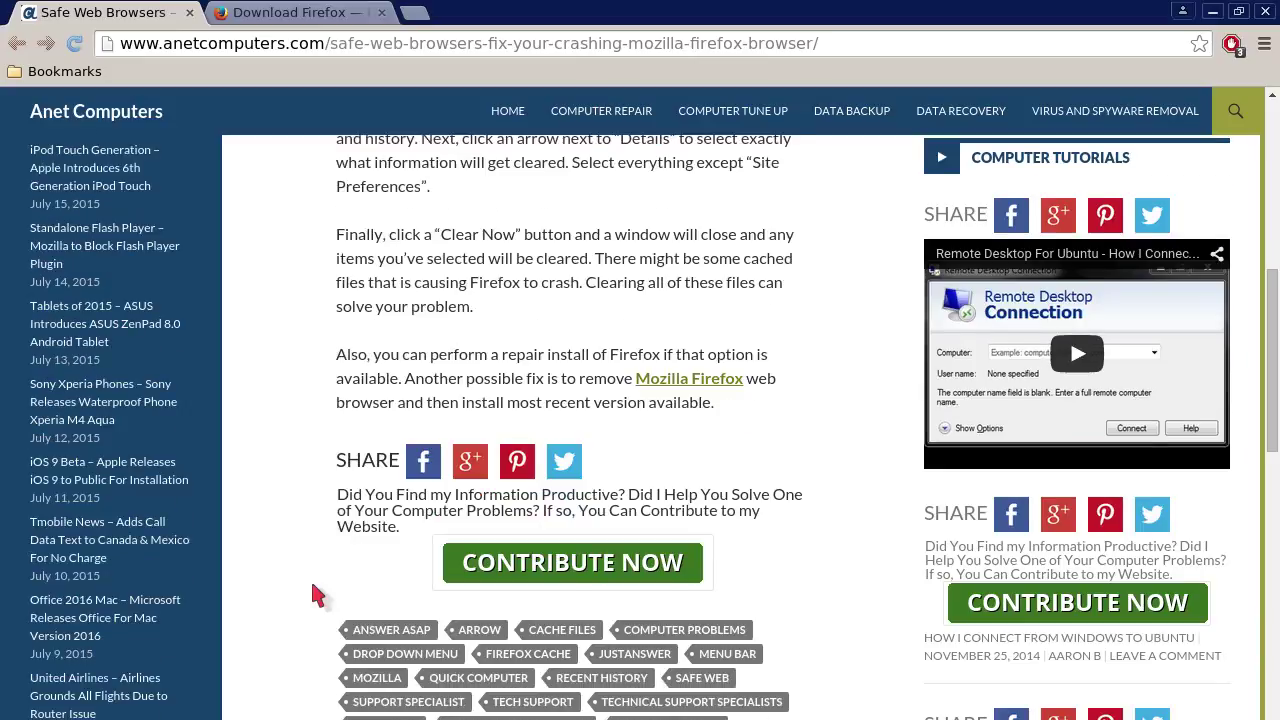
scroll(318, 595, "down", 1)
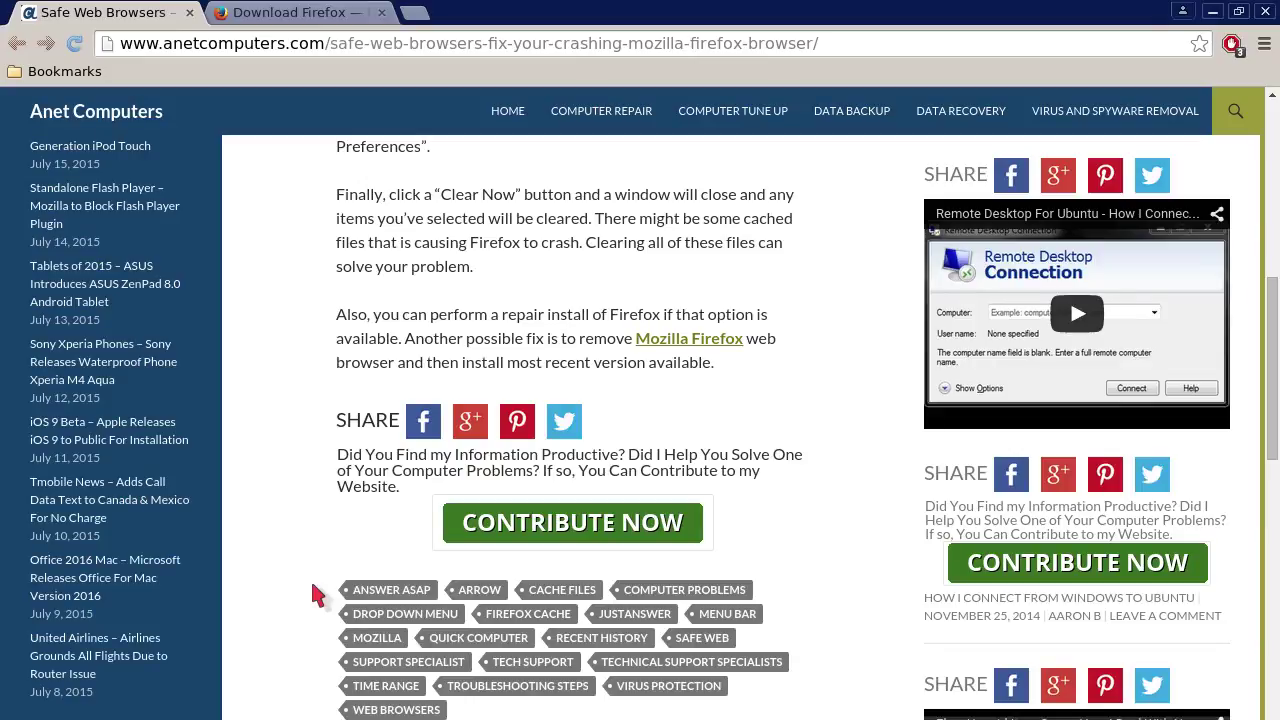
scroll(318, 595, "down", 1)
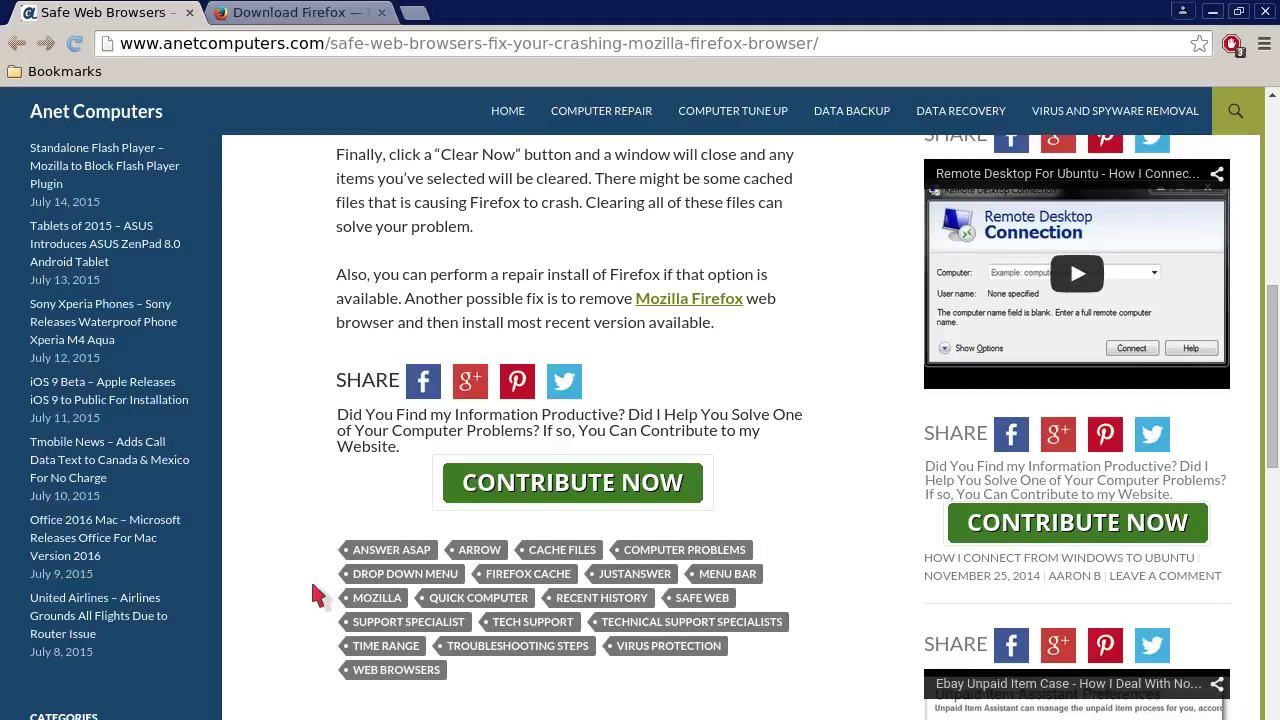
scroll(318, 595, "down", 1)
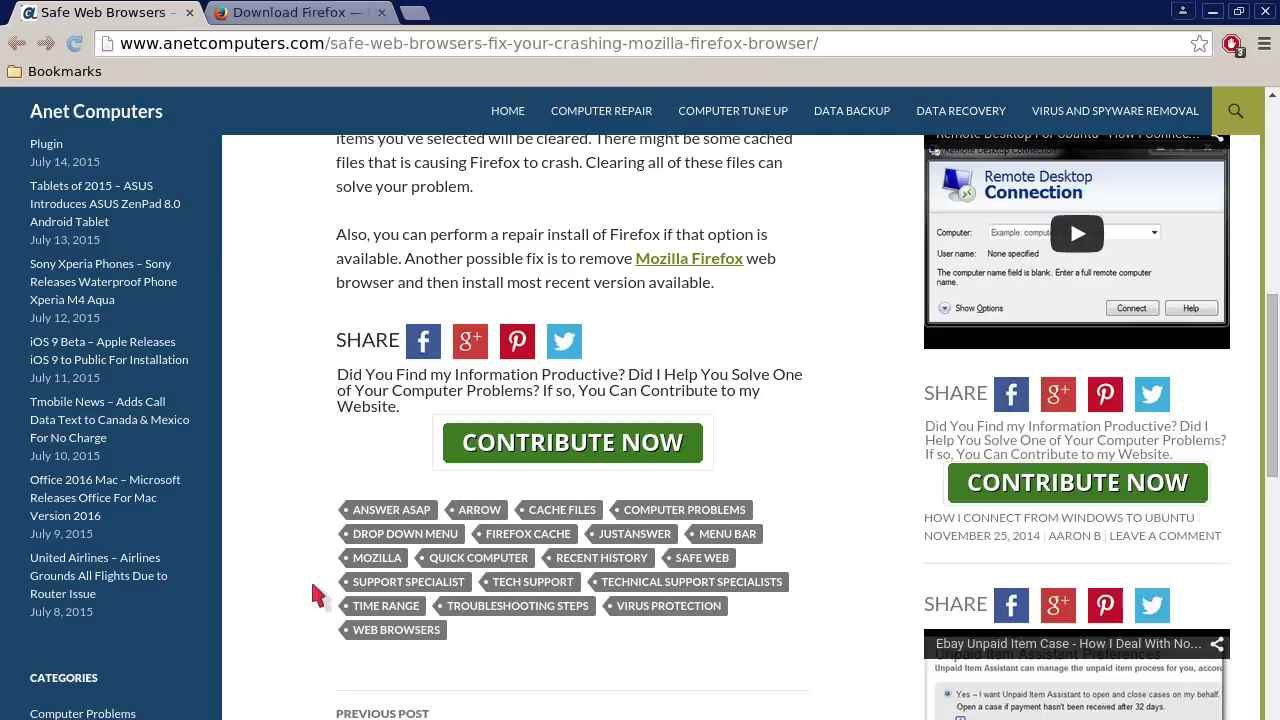
scroll(318, 595, "down", 1)
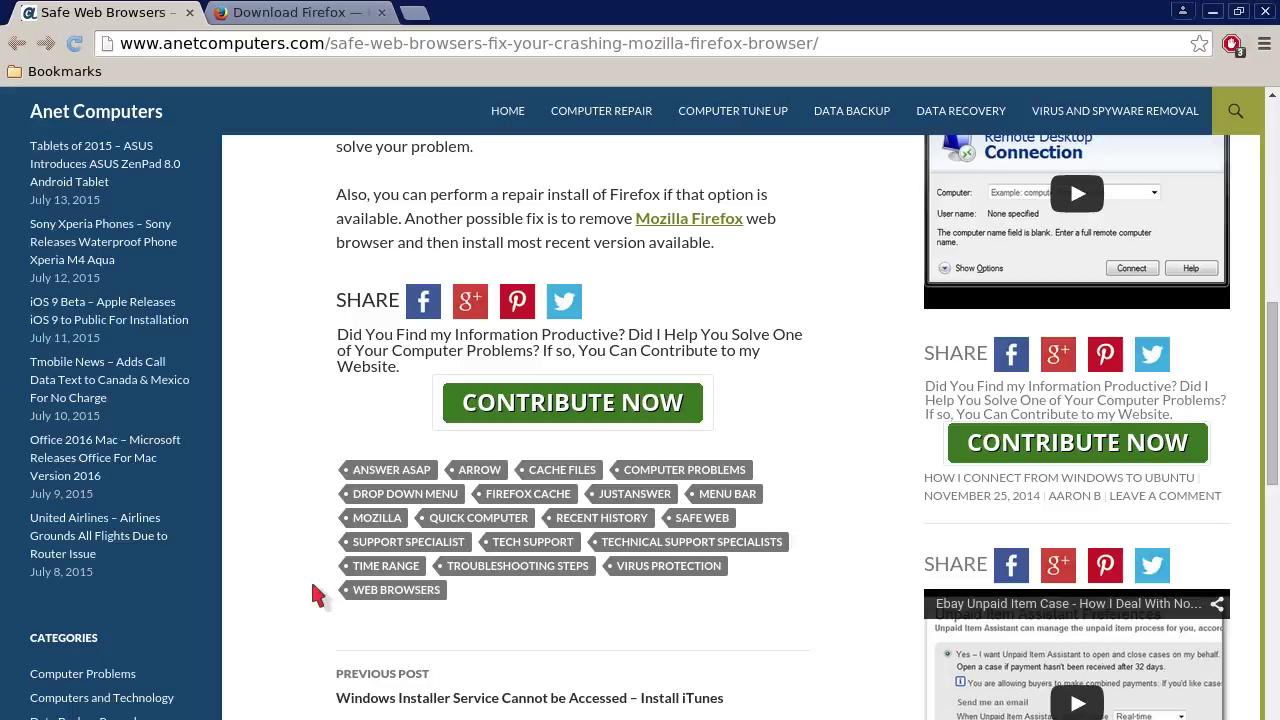
scroll(318, 595, "up", 1)
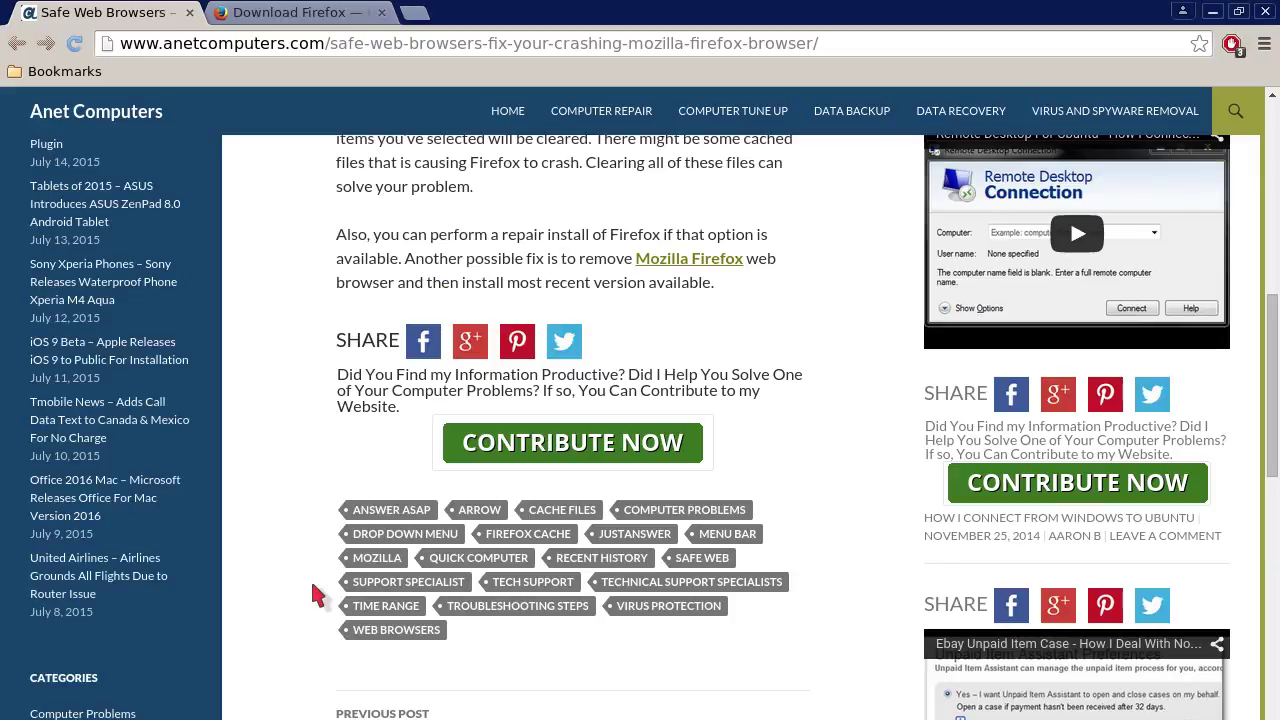
scroll(318, 595, "up", 1)
Scroll the Chrome article up slightly.
scroll(318, 595, "up", 3)
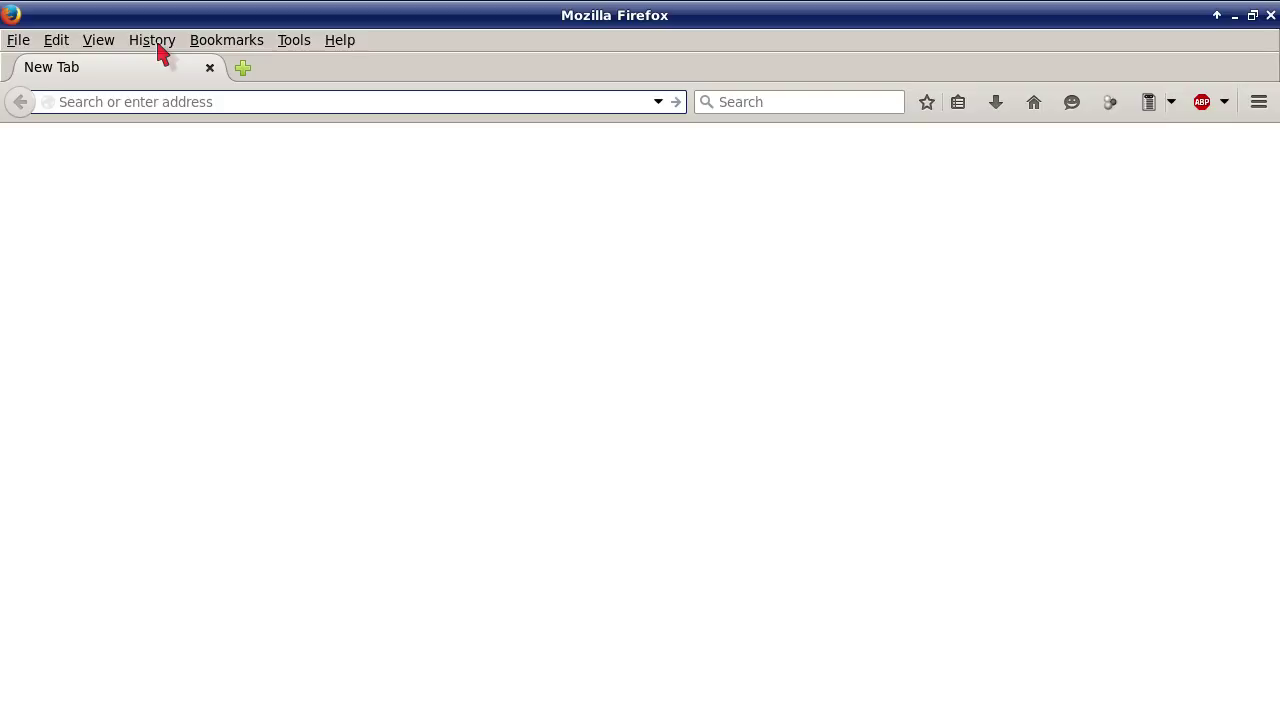
Bring up Firefox's Clear All History dialog from History > Clear Recent History.
left_click(157, 46)
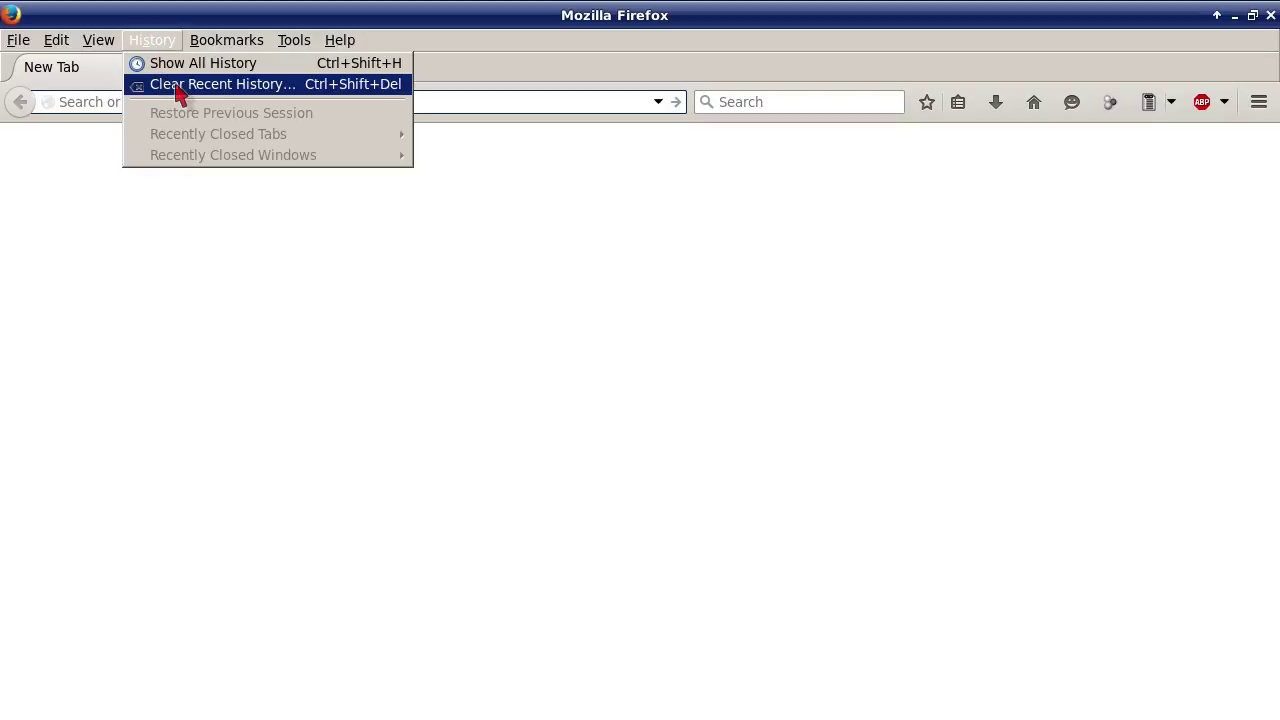
left_click(180, 86)
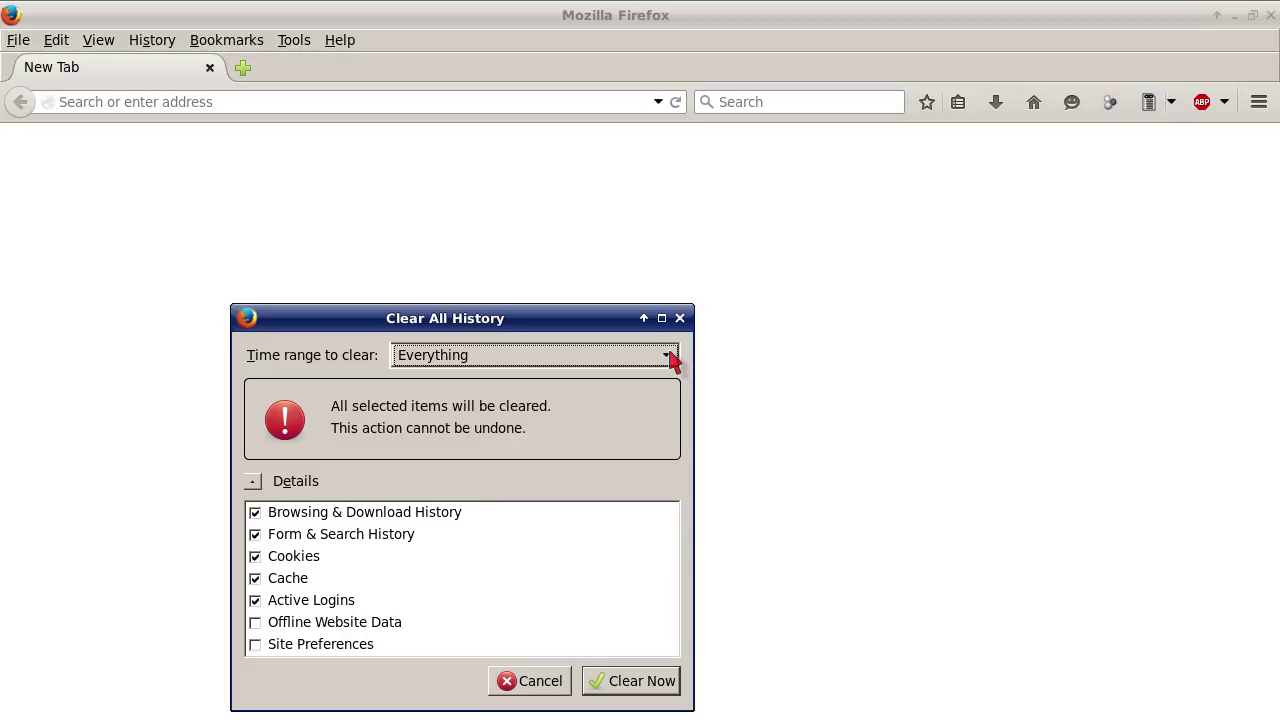
Keep the time range to clear on Everything, then cancel the Clear All History dialog.
left_click(668, 357)
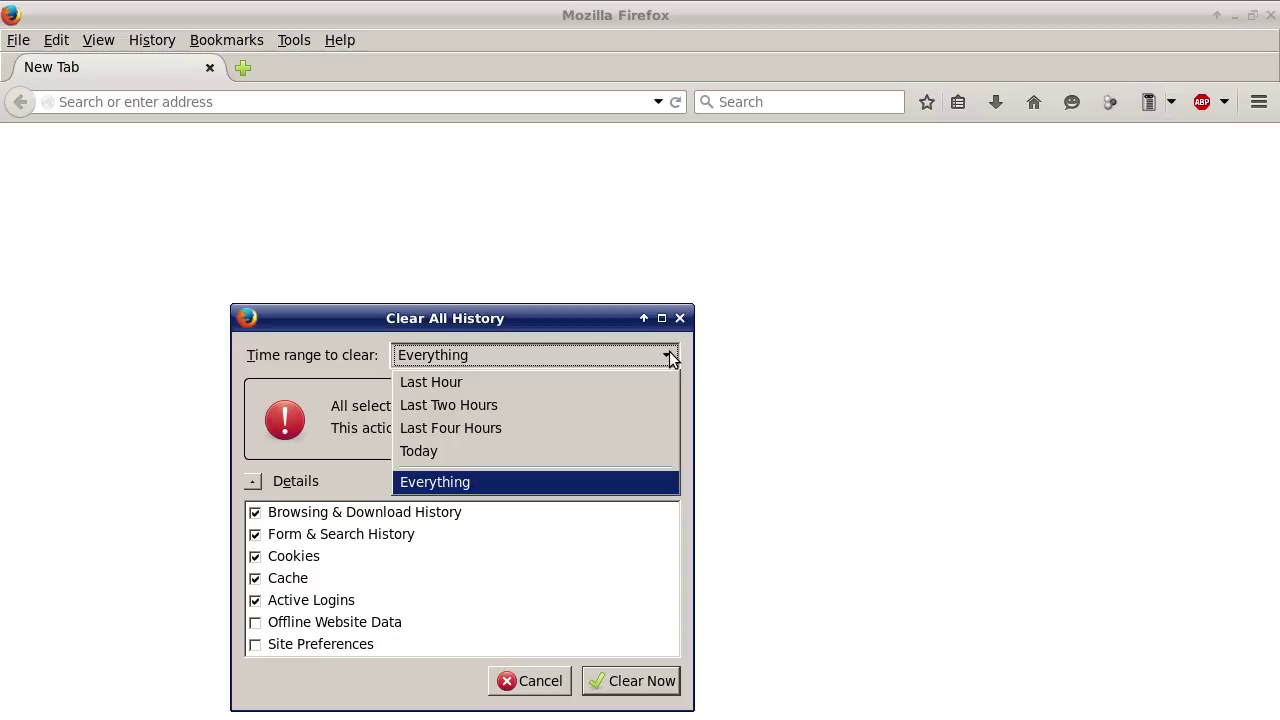
left_click(564, 486)
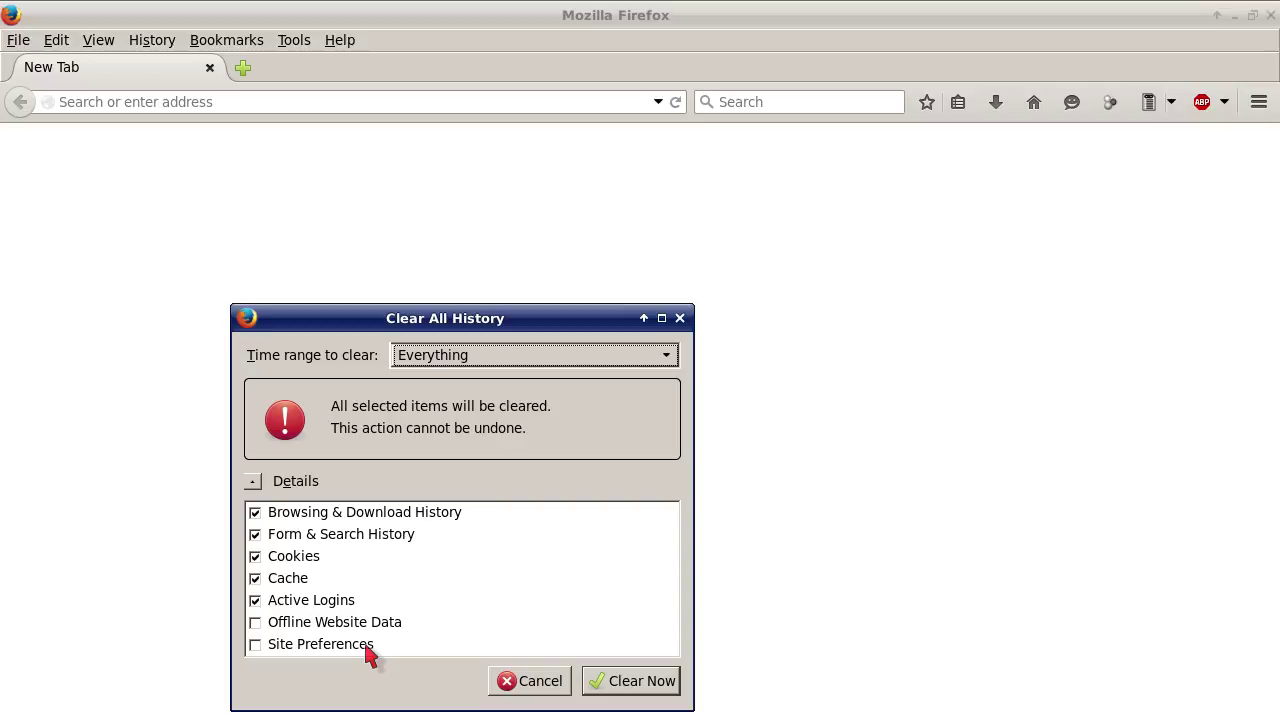
left_click(528, 681)
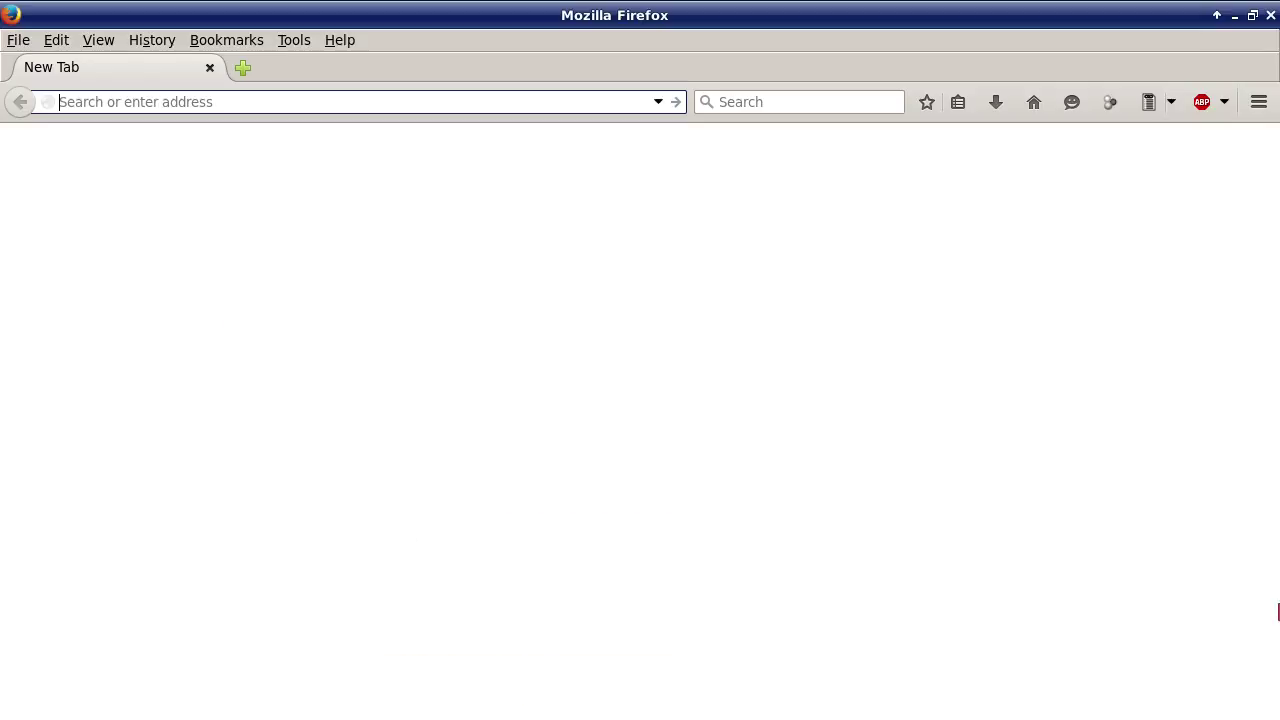
Close Firefox and view Chrome's Download Firefox tab on mozilla.org.
left_click(1270, 15)
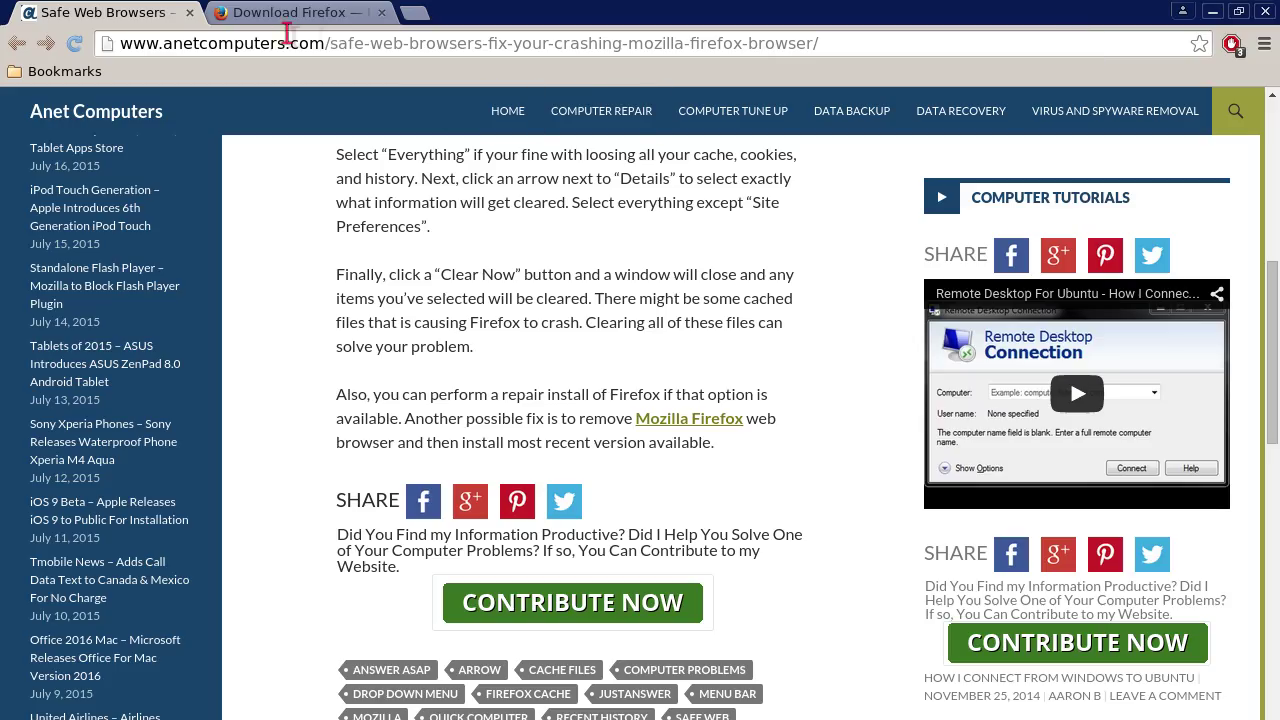
left_click(325, 14)
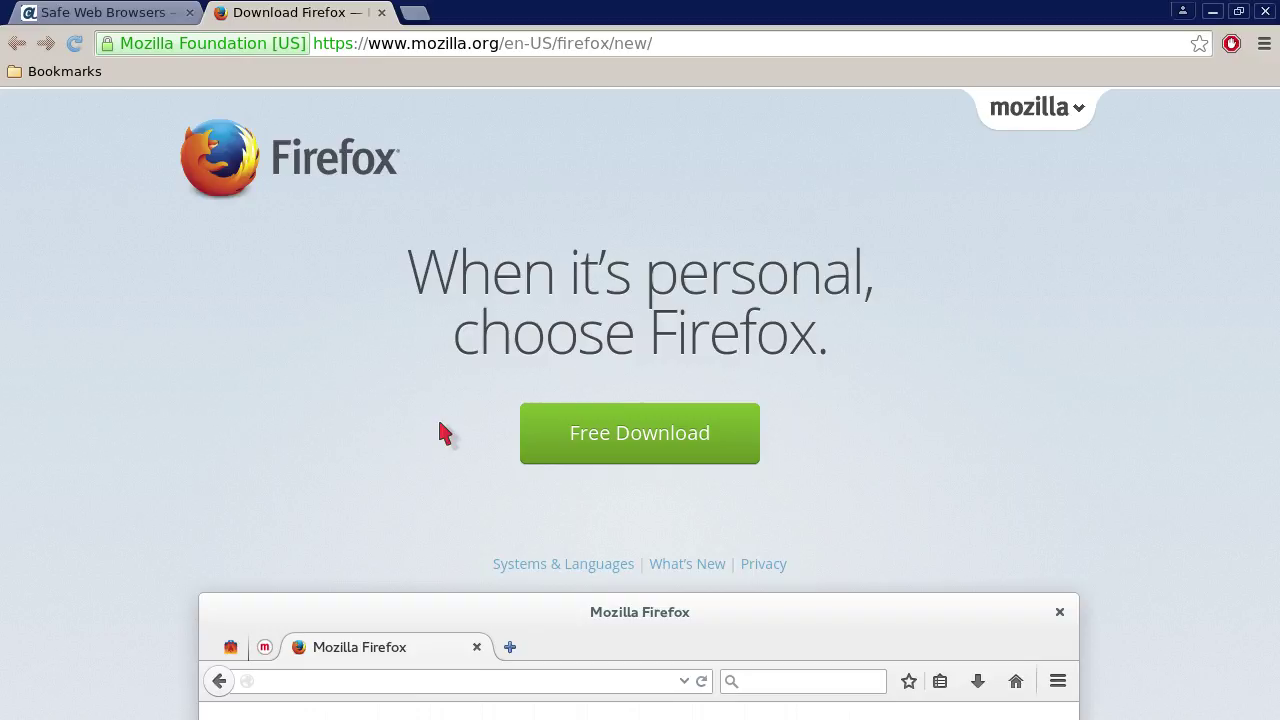
Return to the Safe Web Browsers article tab and scroll up to its title.
left_click(124, 20)
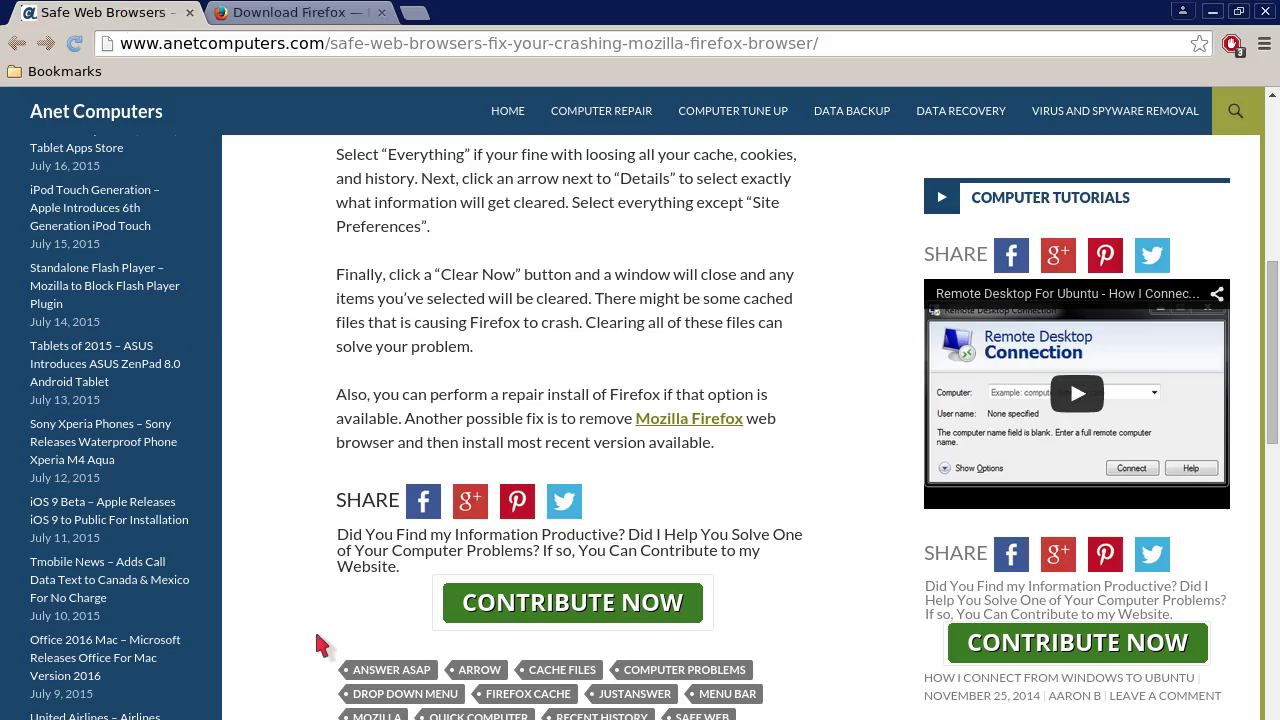
scroll(316, 640, "up", 1)
scroll(316, 640, "up", 5)
scroll(316, 640, "up", 1)
scroll(316, 640, "up", 2)
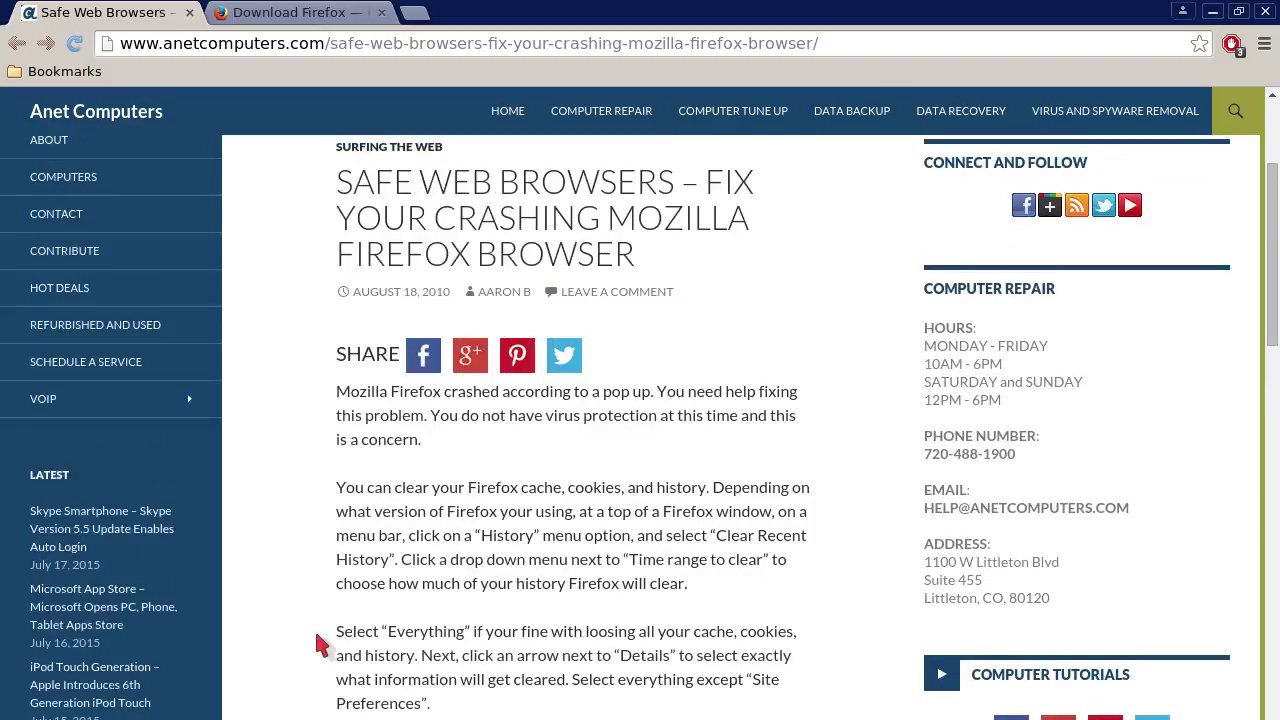